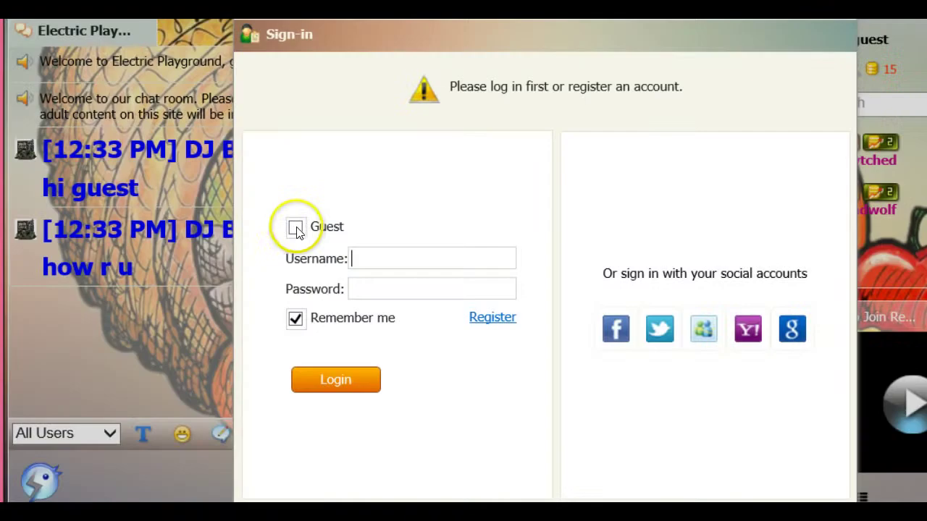
- Compare the guest and member versions of the sign-in form by enabling and disabling the Guest option
left_click(295, 228)
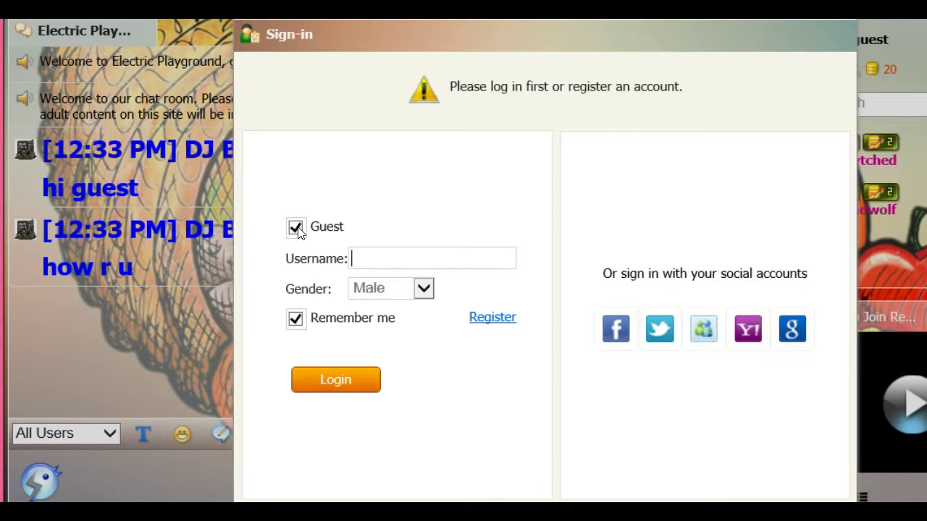
left_click(295, 228)
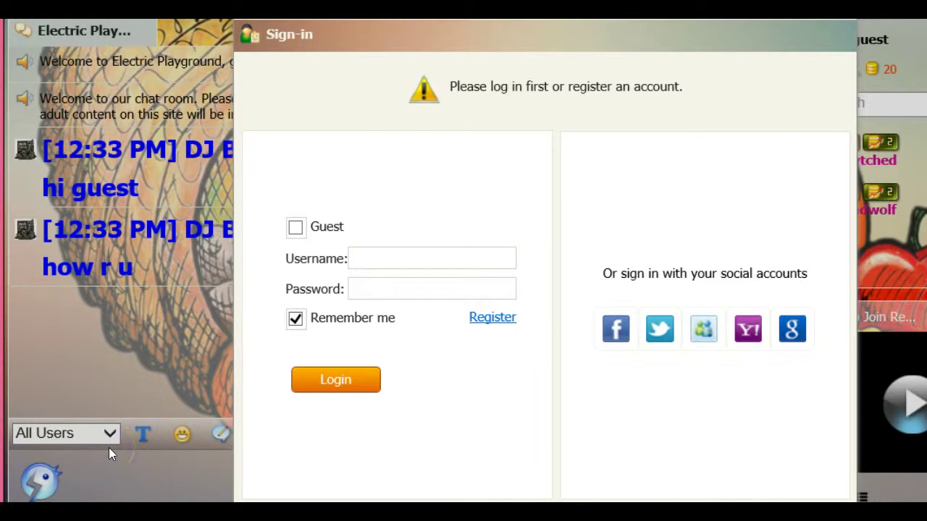
- Disable showing the Guest checkbox on the login panel in the client view settings and save the change
left_click(87, 478)
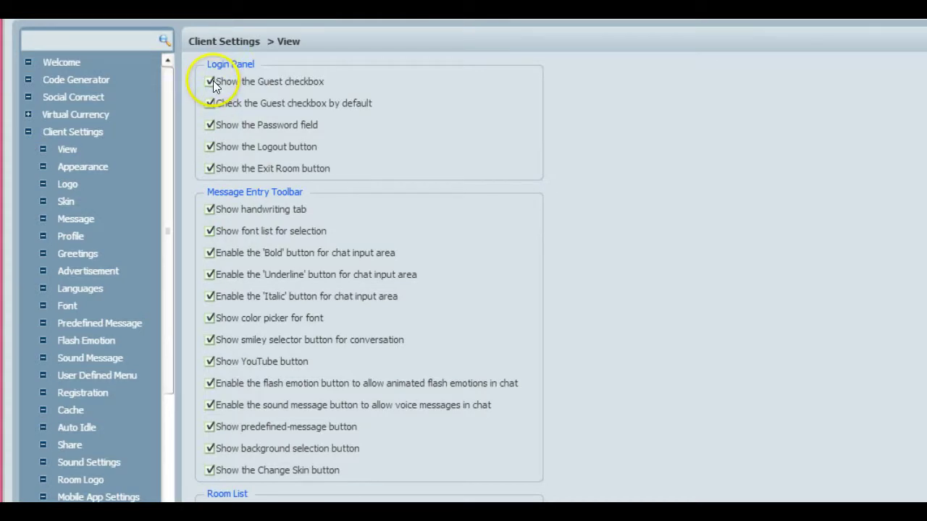
left_click(213, 84)
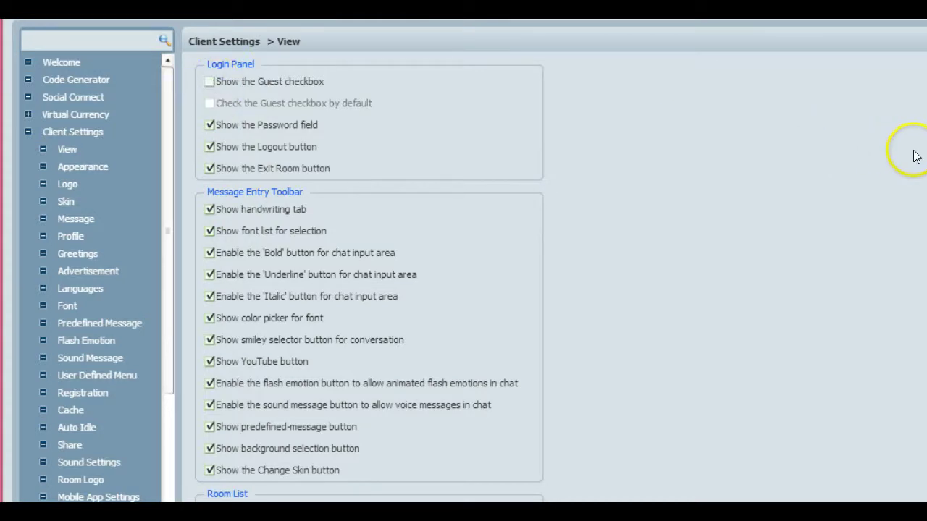
scroll(369, 276, "down", 5)
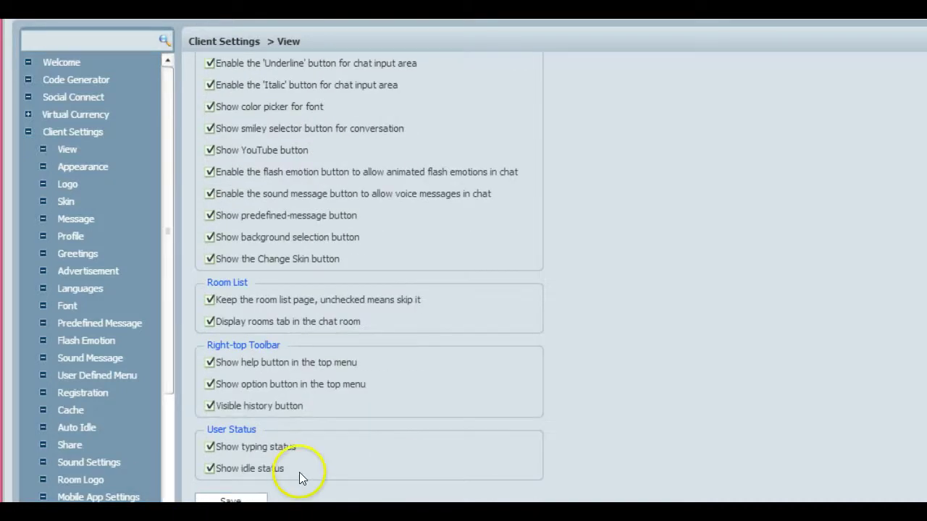
left_click(248, 499)
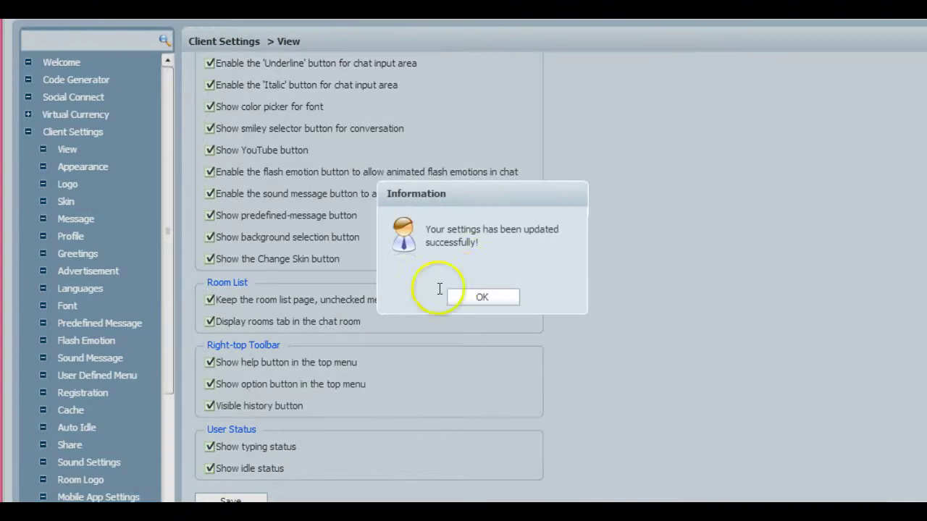
left_click(479, 302)
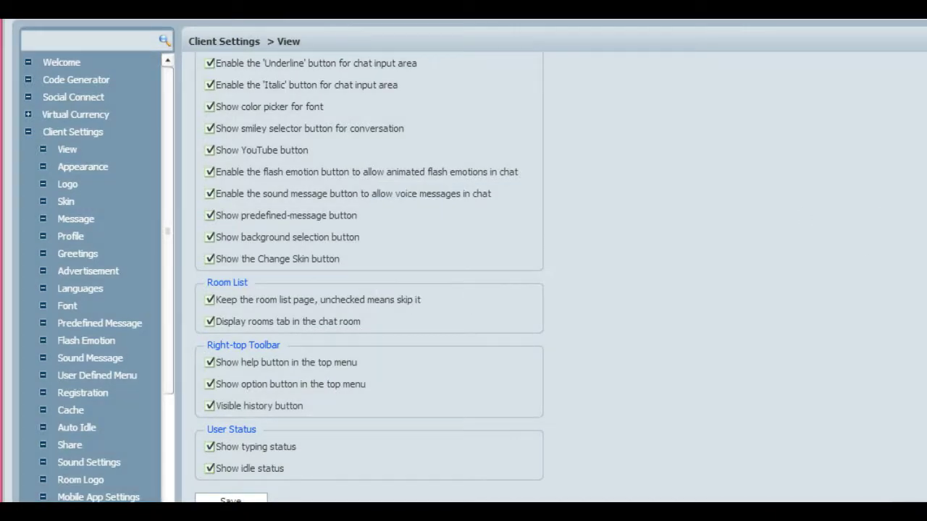
scroll(370, 275, "up", 3)
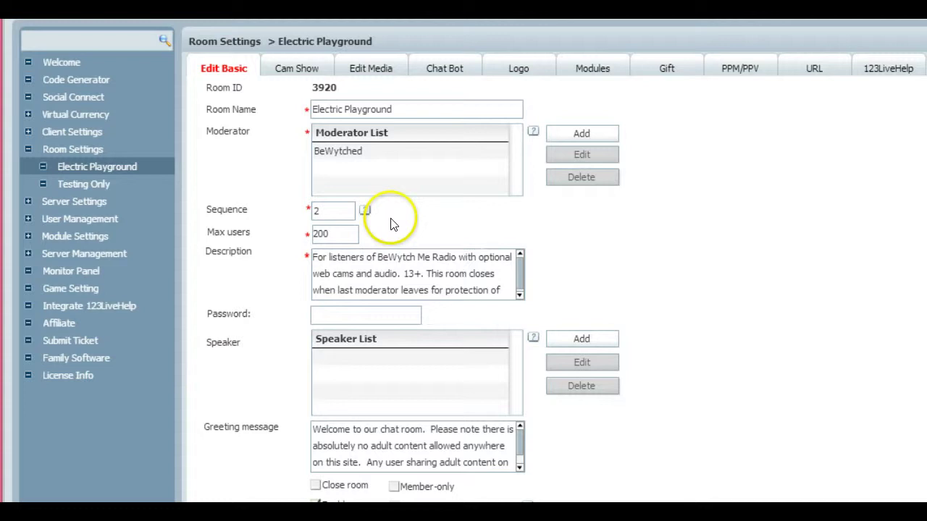
- Add a chat bot message for the Electric Playground room reading "Hello this is a test message. Happy Friday."
left_click(445, 69)
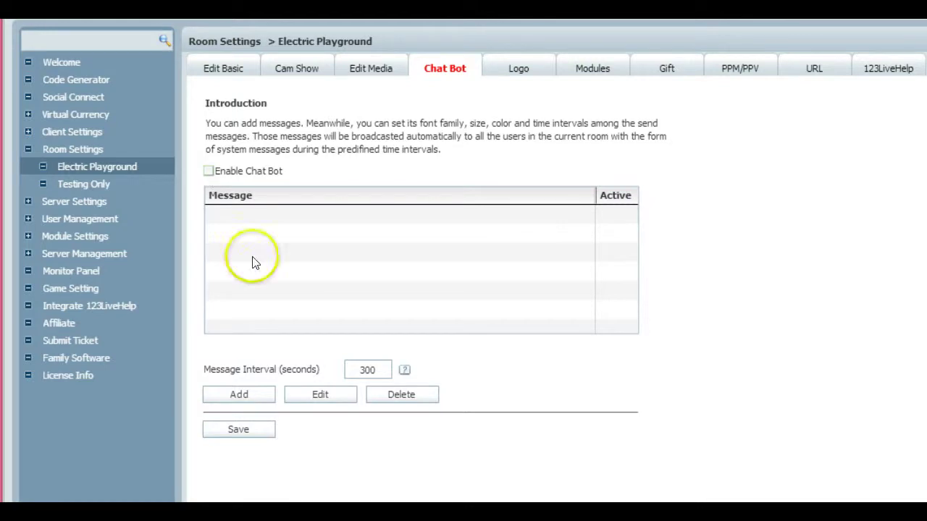
left_click(239, 395)
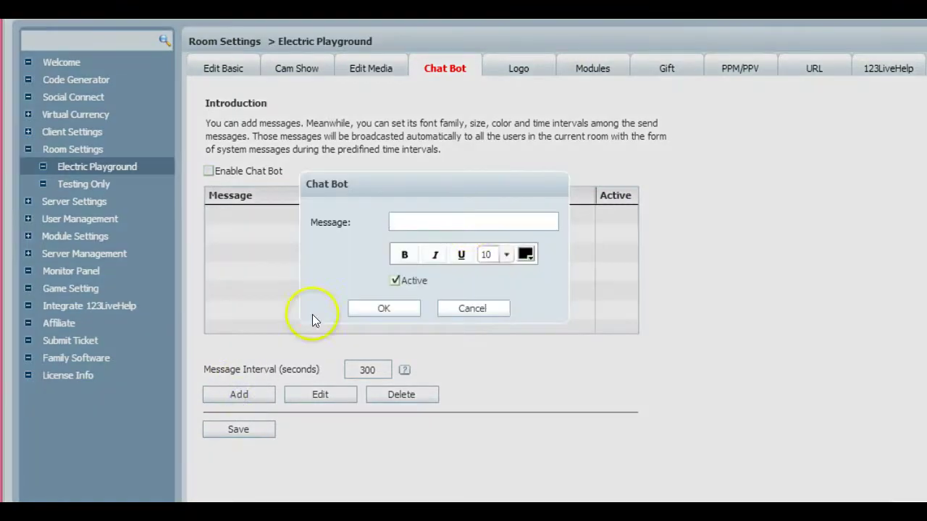
left_click(476, 217)
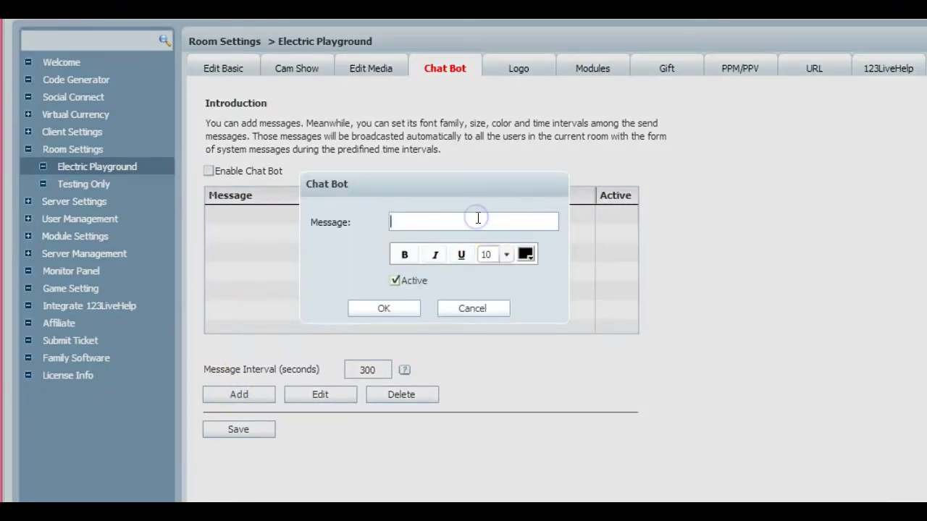
type("Hello this is a test message")
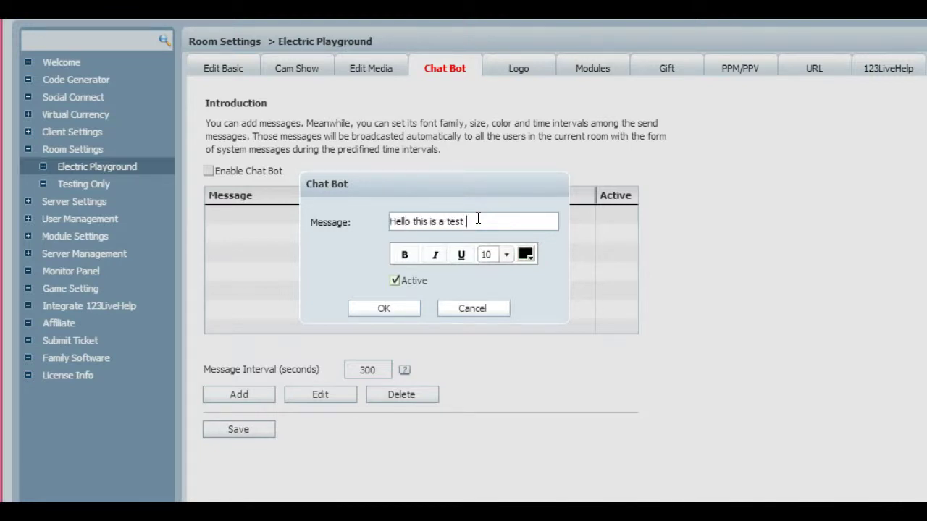
key("BackSpace")
key("BackSpace")
key("BackSpace")
key("BackSpace")
type("sage.  Happy Friday.")
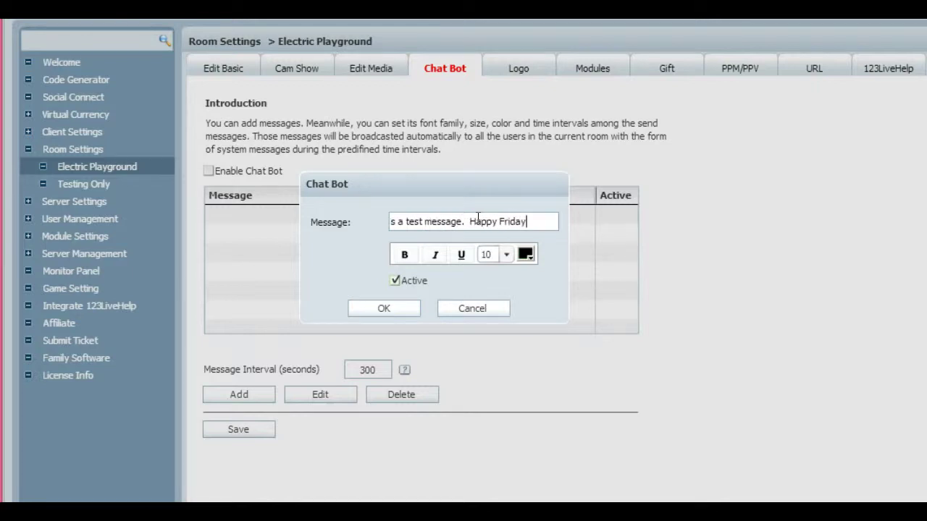
- Format the chat bot message in bold blue at font size 14 and confirm it as active
left_click(505, 255)
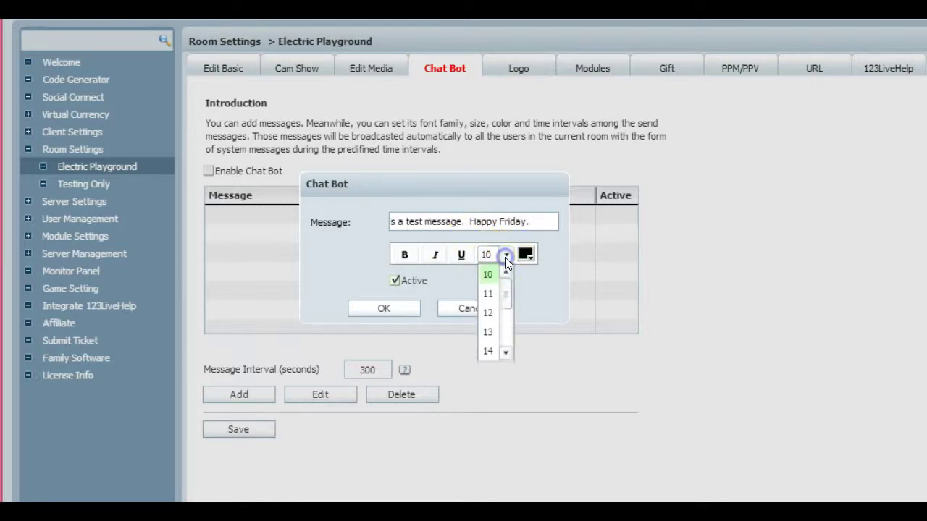
left_click(495, 349)
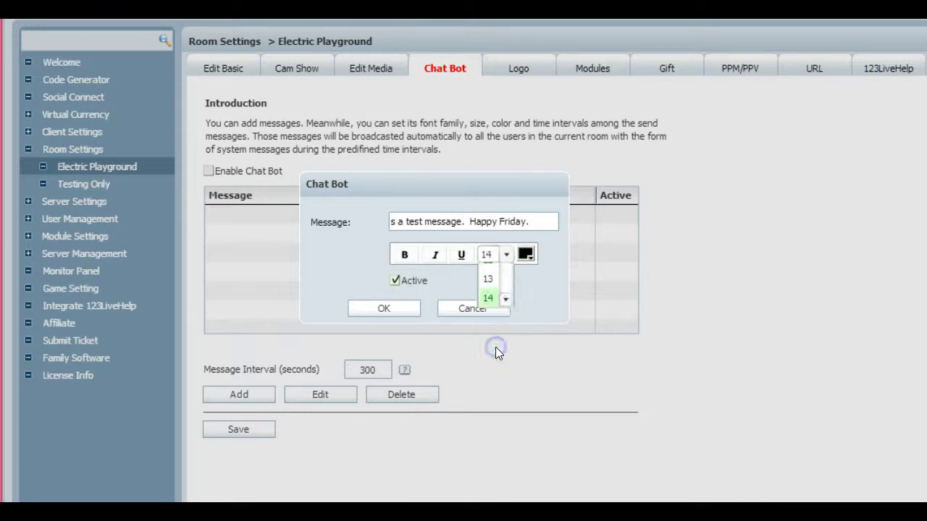
left_click(525, 255)
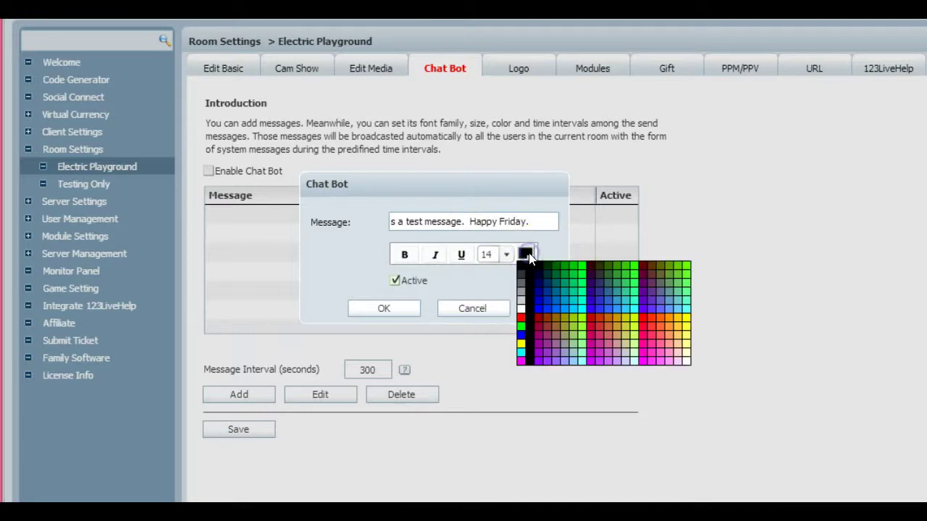
left_click(541, 309)
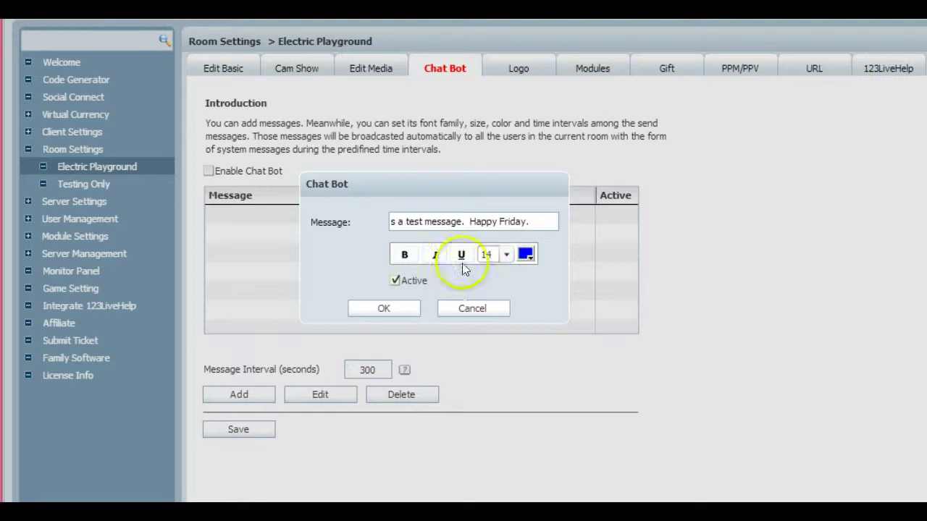
left_click(506, 256)
left_click_drag(508, 303, 508, 309)
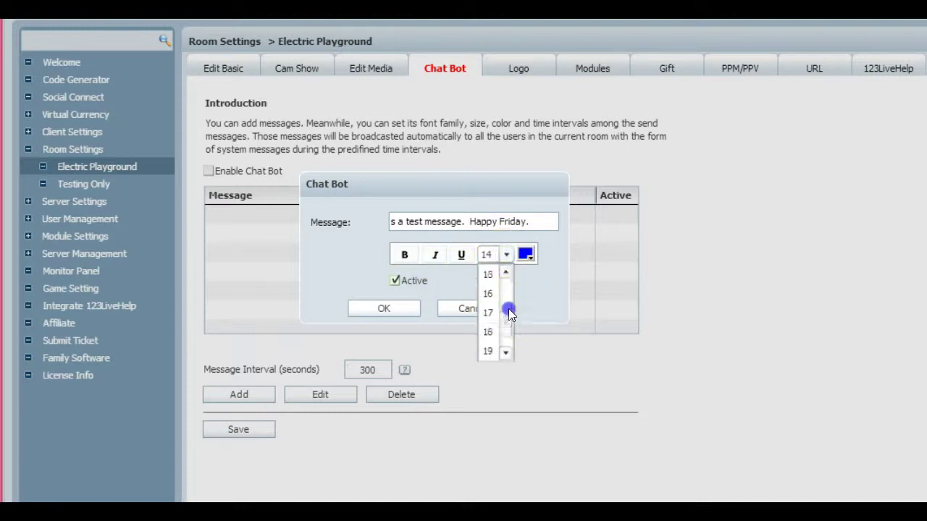
left_click_drag(508, 345, 506, 280)
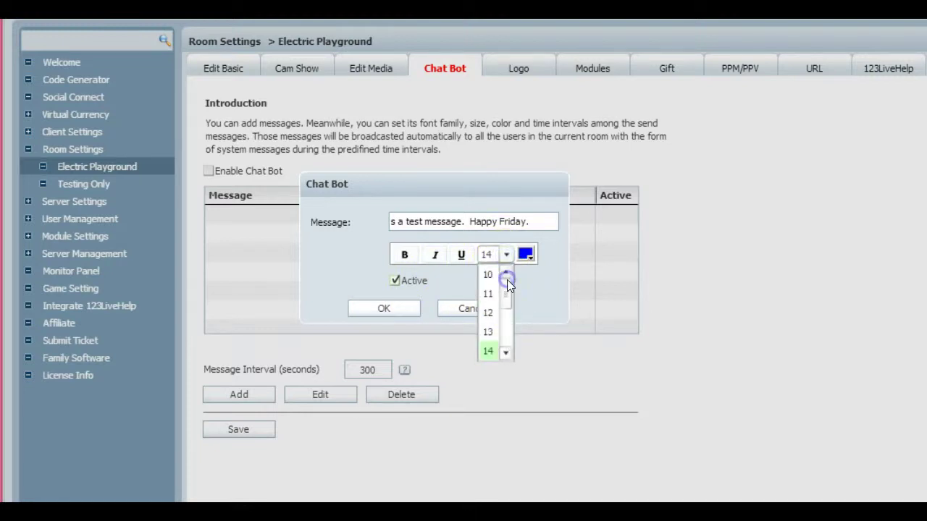
left_click(404, 255)
left_click(385, 307)
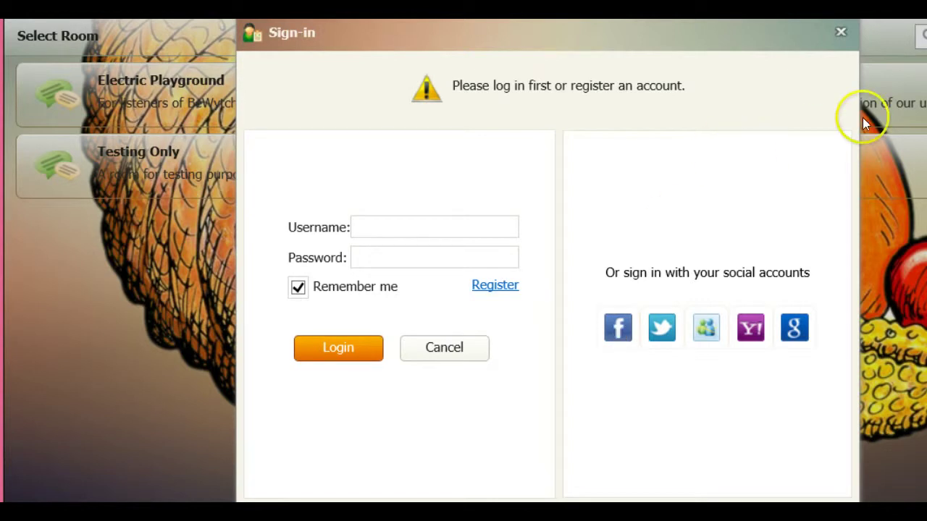
- Log in to the chat from the sign-in form and submit the Twitter invitation with the status update
left_click(468, 357)
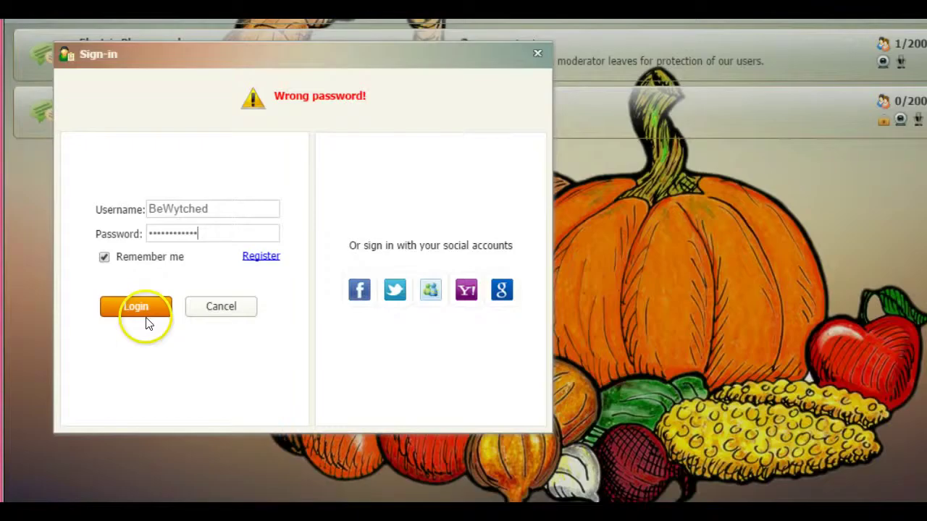
left_click(145, 320)
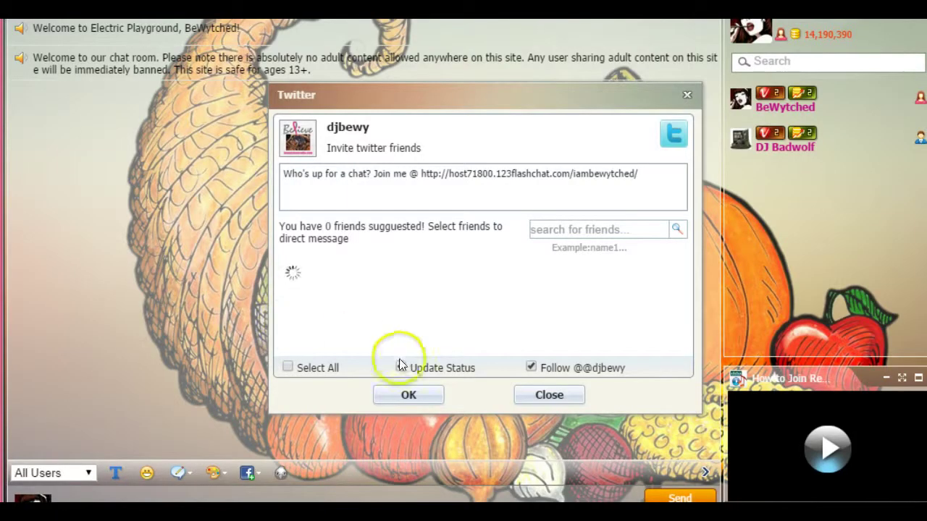
left_click(417, 397)
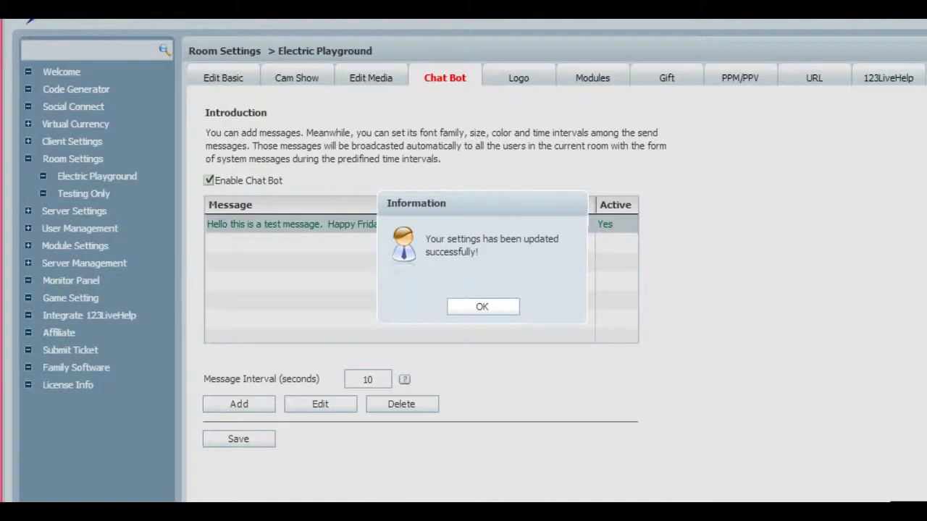
- Disable the Electric Playground chat bot, delete its test message and save the settings
left_click(486, 306)
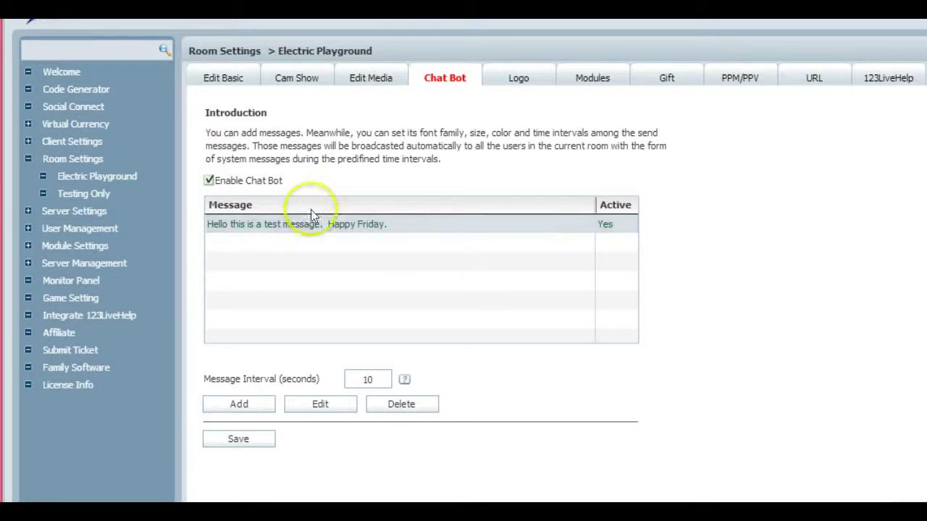
left_click(209, 181)
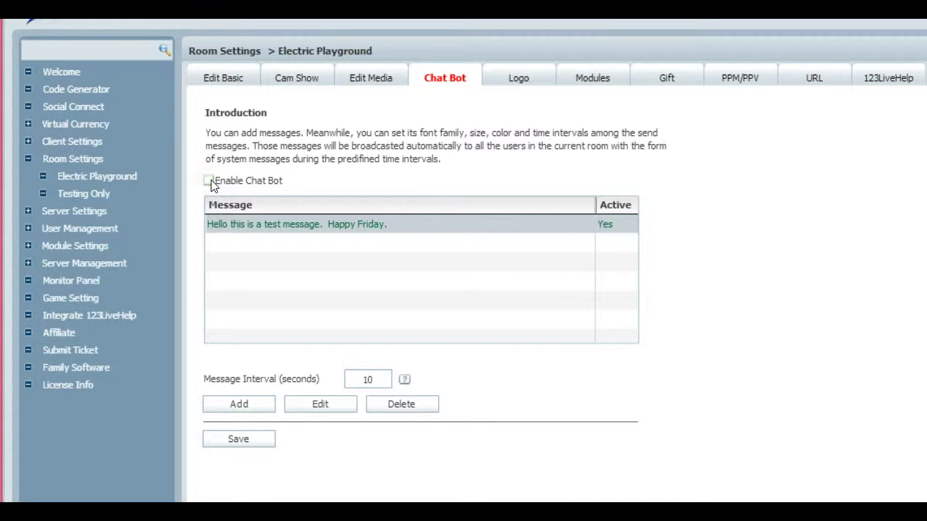
left_click(270, 225)
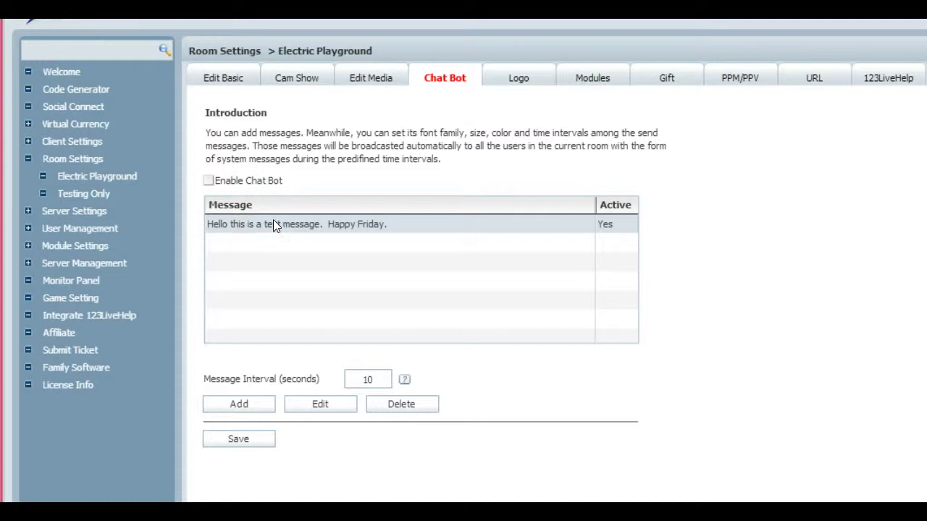
left_click(342, 234)
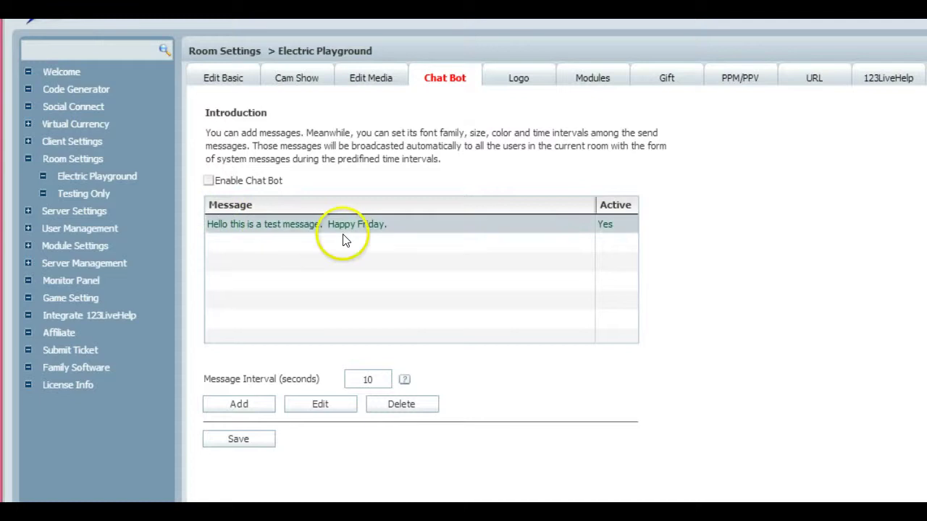
left_click(405, 407)
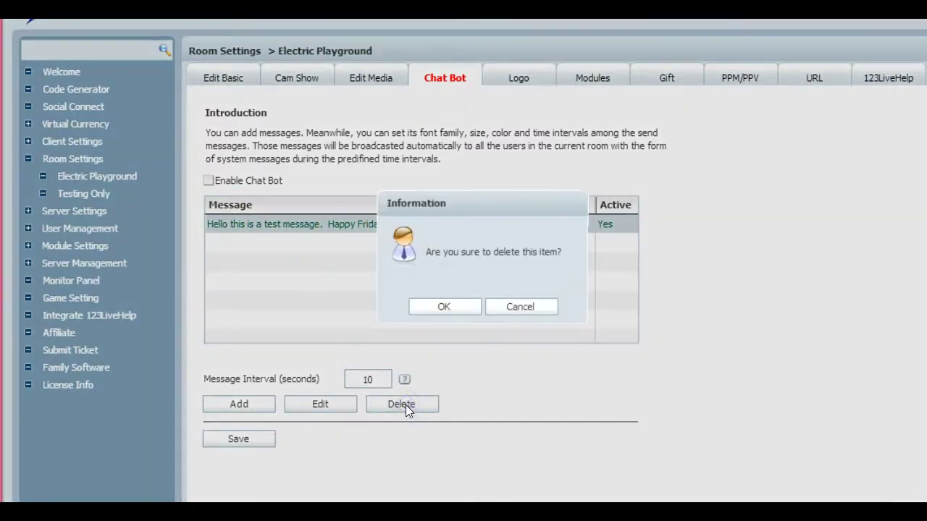
left_click(446, 309)
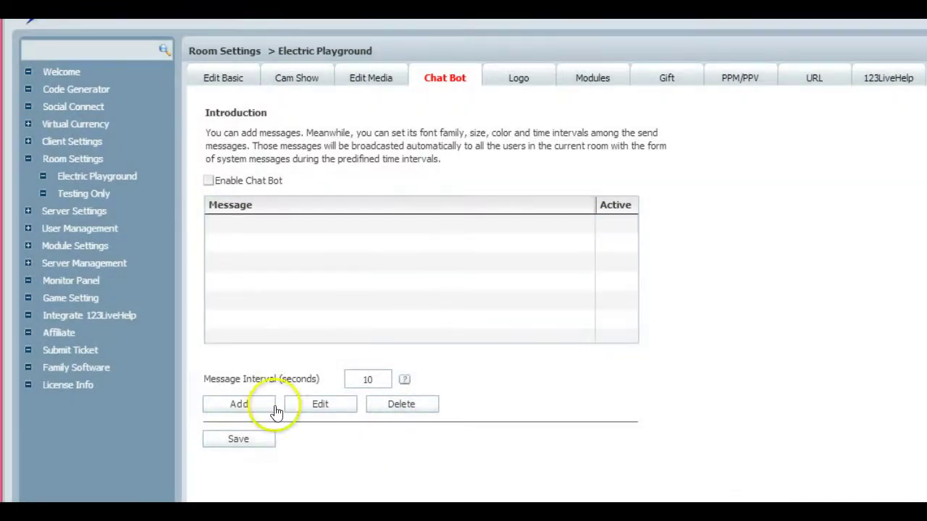
left_click(248, 441)
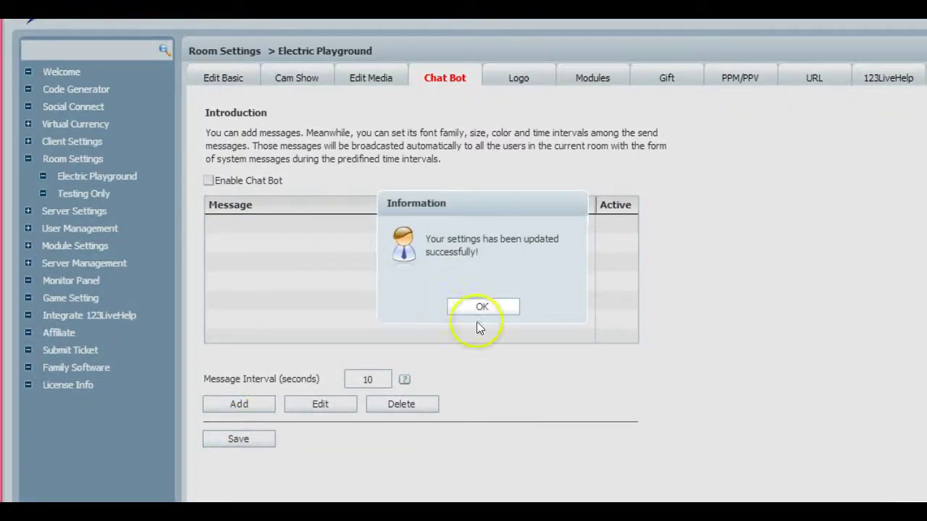
left_click(485, 306)
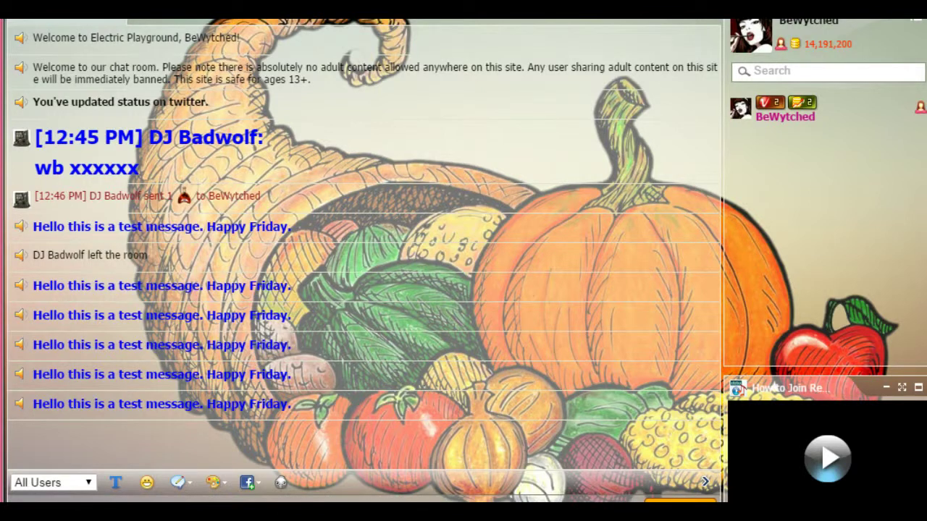
left_click(407, 201)
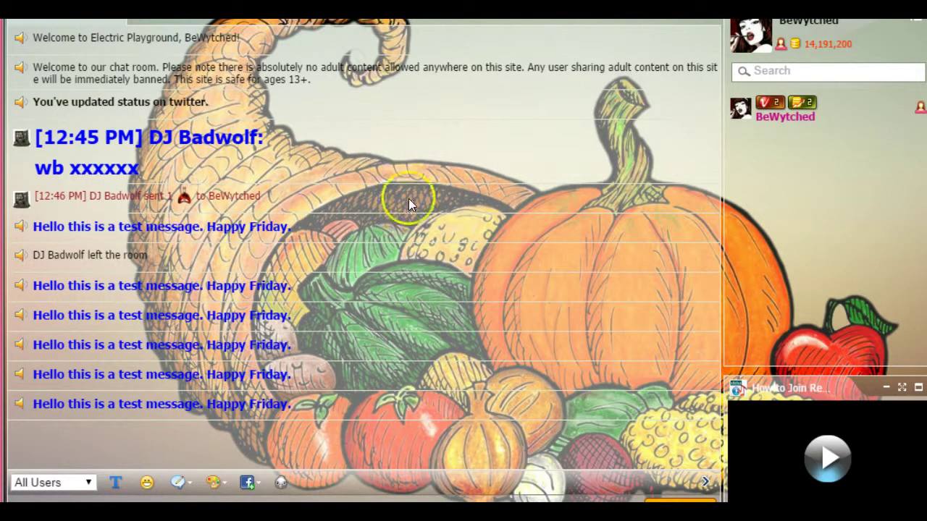